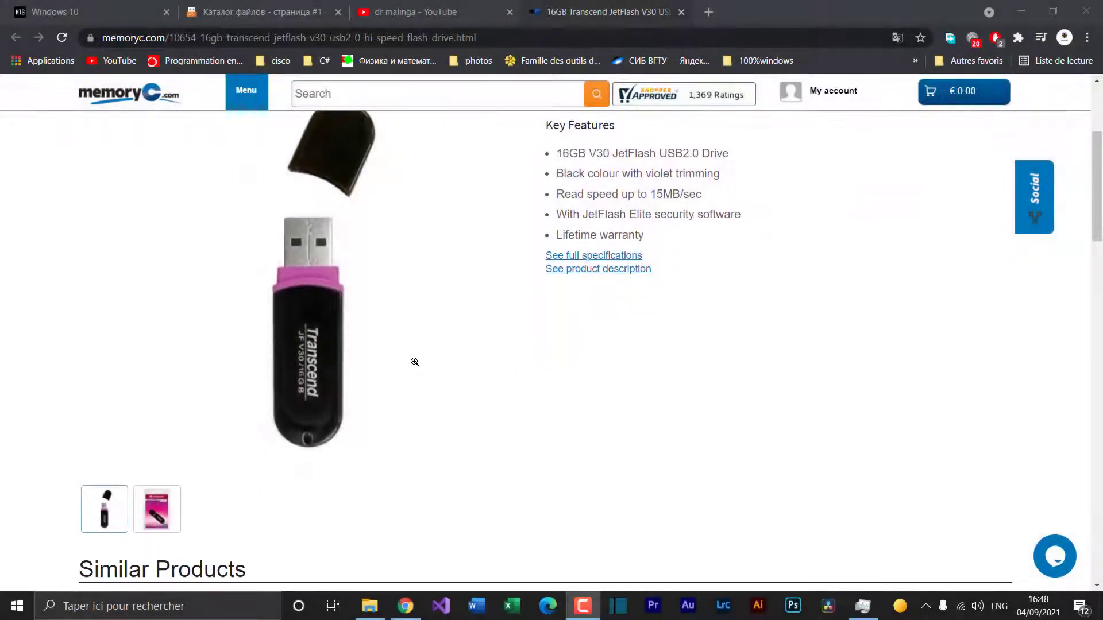
Examine the 16GB Transcend JetFlash V30 product page and highlight the 16GB capacity in the product title.
{"action": "scroll", "coordinate": [411, 350], "scroll_direction": "up", "scroll_amount": 5}
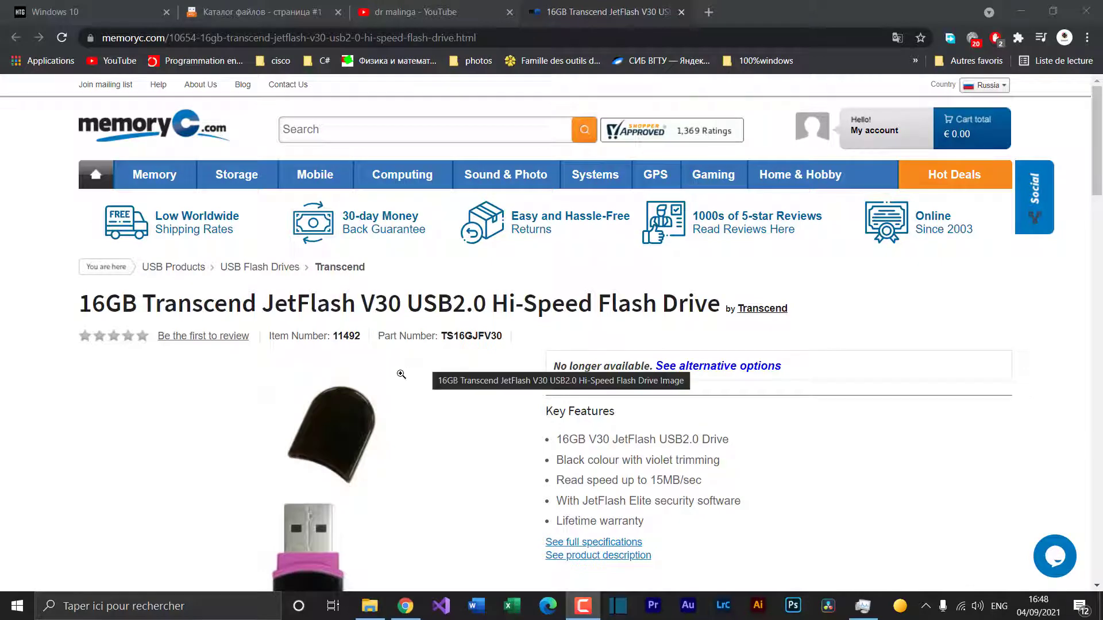
{"action": "scroll", "coordinate": [408, 377], "scroll_direction": "down", "scroll_amount": 4}
{"action": "scroll", "coordinate": [414, 379], "scroll_direction": "up", "scroll_amount": 4}
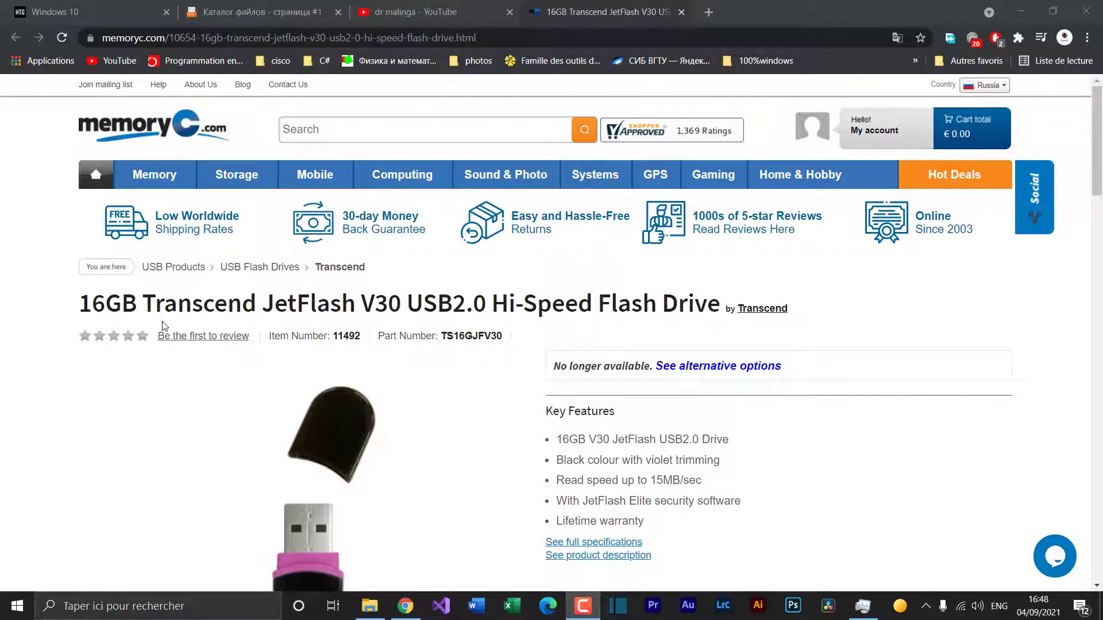
{"action": "double_click", "coordinate": [189, 305]}
{"action": "left_click", "coordinate": [141, 304]}
{"action": "double_click", "coordinate": [102, 304]}
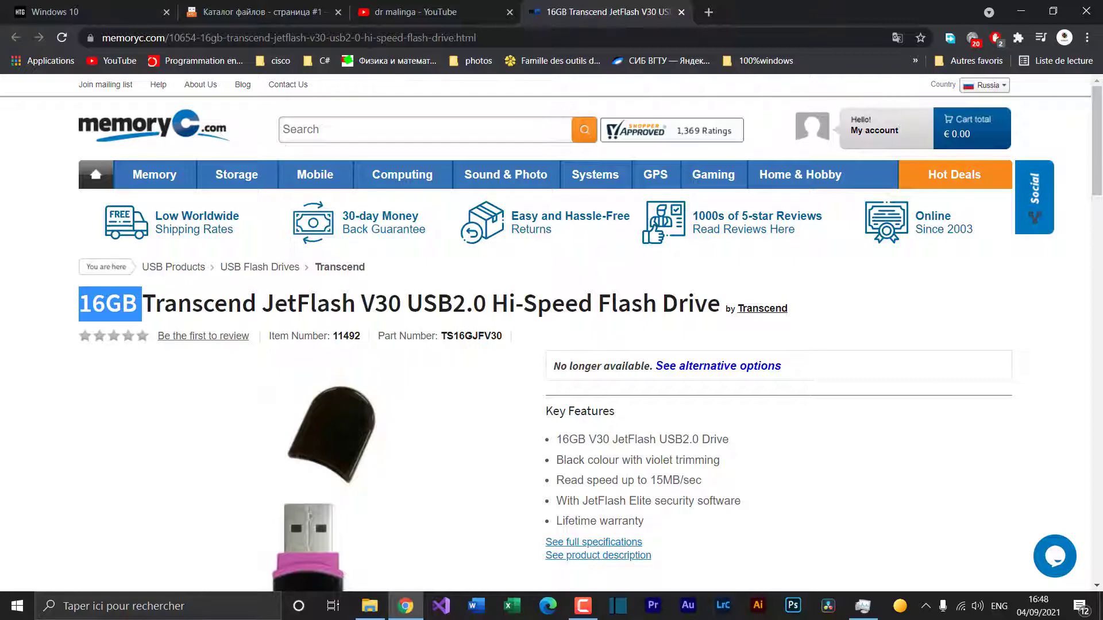
Read the flash drive's Details section on the memoryC page, including its features, size and certificate specifications.
{"action": "left_click", "coordinate": [273, 18]}
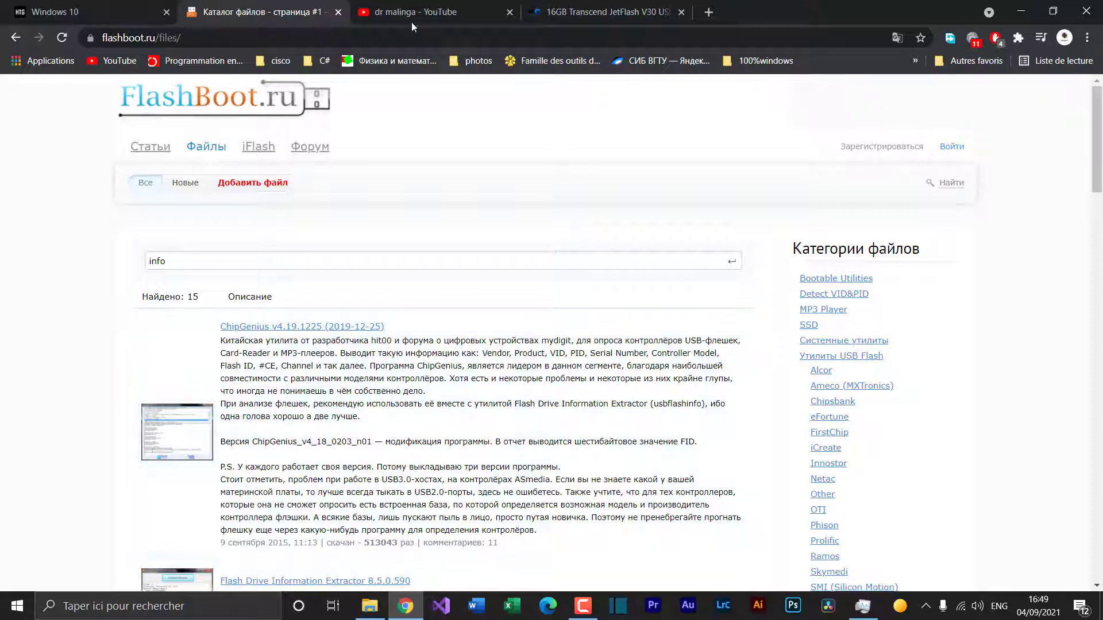
{"action": "left_click", "coordinate": [565, 16]}
{"action": "scroll", "coordinate": [441, 366], "scroll_direction": "down", "scroll_amount": 3}
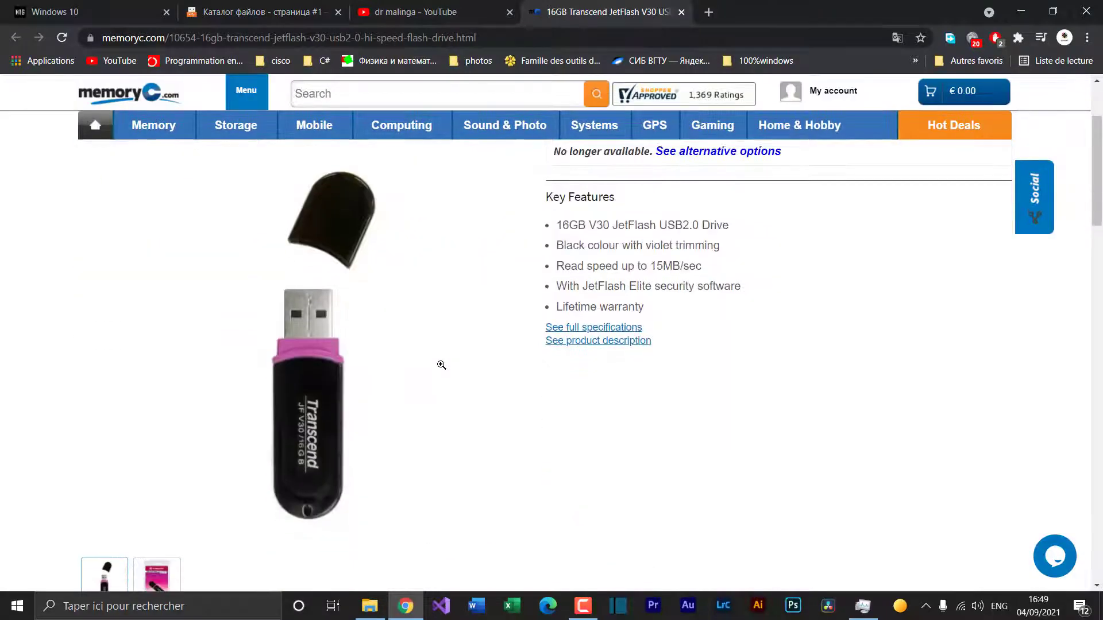
{"action": "scroll", "coordinate": [441, 366], "scroll_direction": "down", "scroll_amount": 4}
{"action": "scroll", "coordinate": [490, 354], "scroll_direction": "up", "scroll_amount": 8}
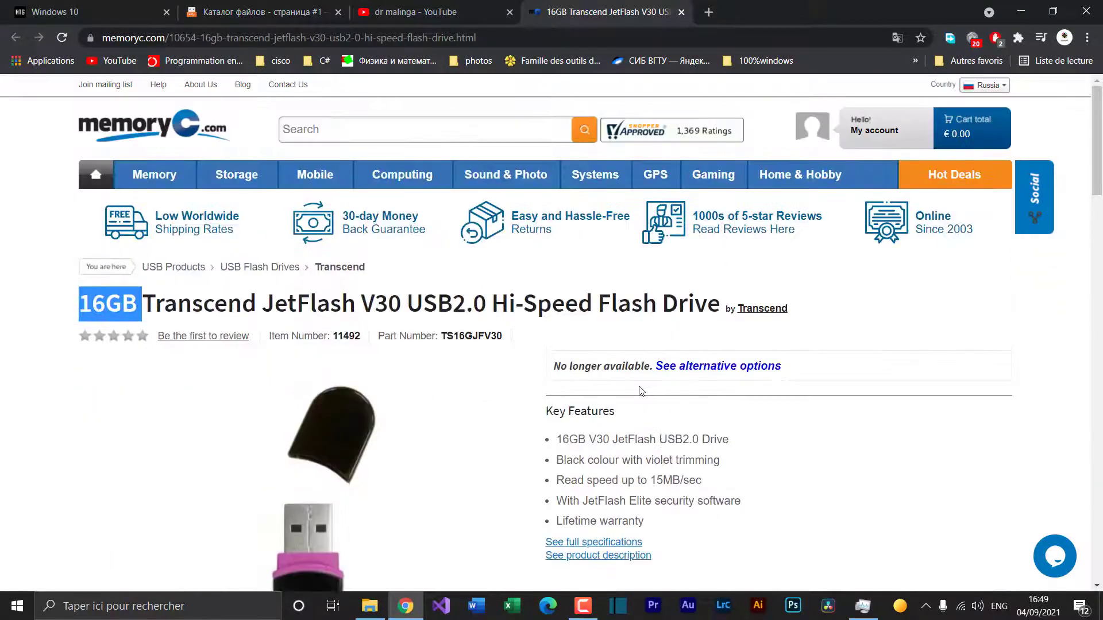
{"action": "scroll", "coordinate": [640, 391], "scroll_direction": "down", "scroll_amount": 15}
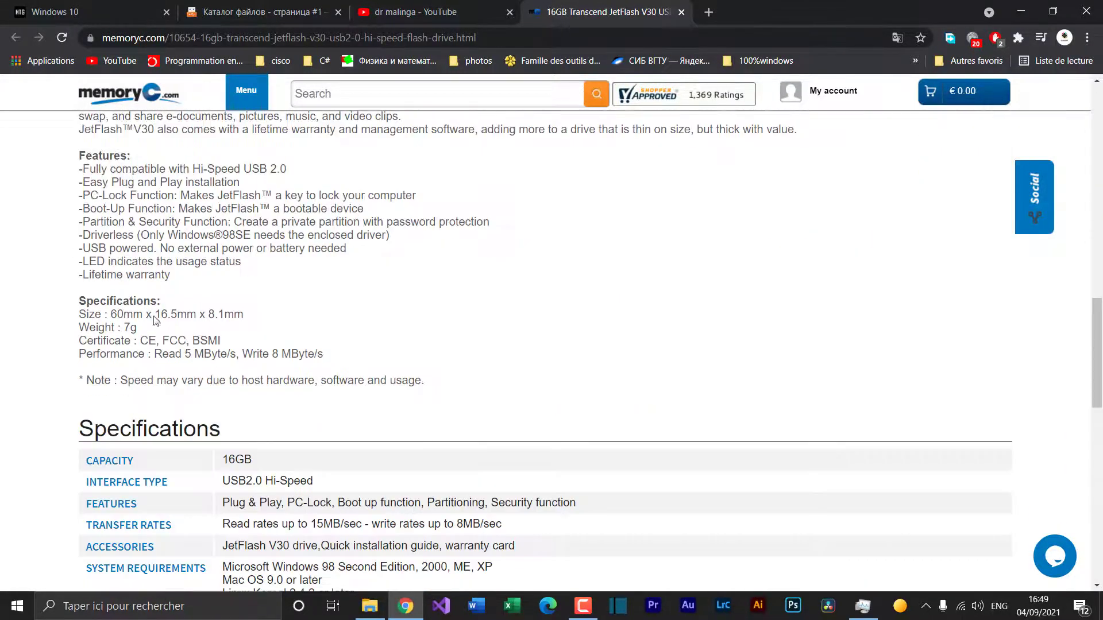
{"action": "scroll", "coordinate": [155, 320], "scroll_direction": "up", "scroll_amount": 1}
{"action": "left_click_drag", "start_coordinate": [149, 280], "coordinate": [259, 280]}
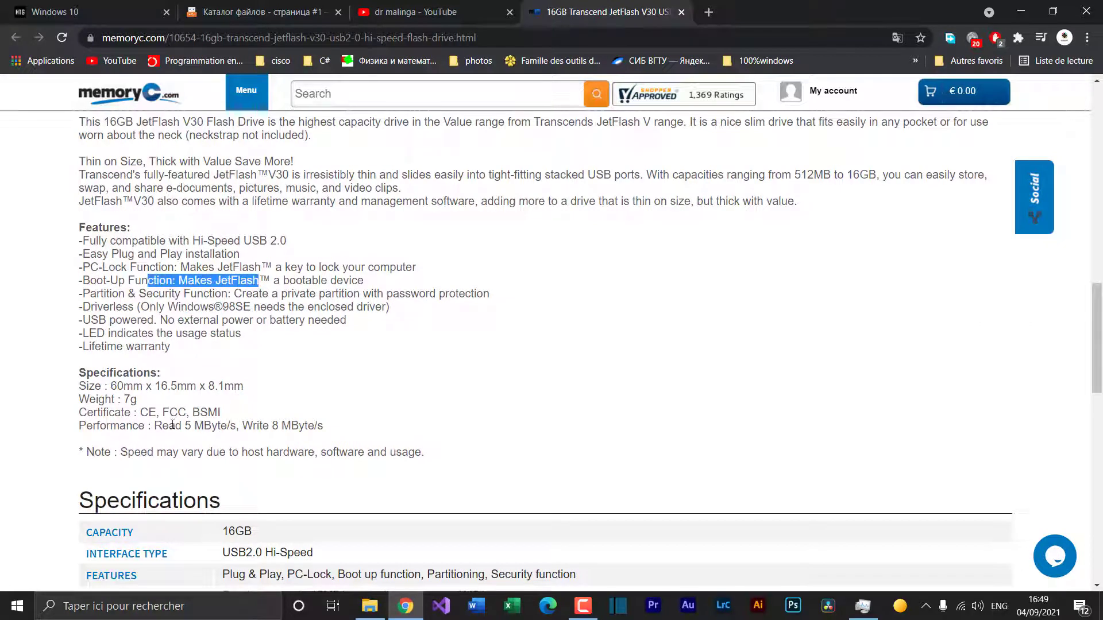
{"action": "left_click_drag", "start_coordinate": [81, 386], "coordinate": [210, 386]}
{"action": "left_click", "coordinate": [97, 414]}
{"action": "scroll", "coordinate": [137, 439], "scroll_direction": "up", "scroll_amount": 3}
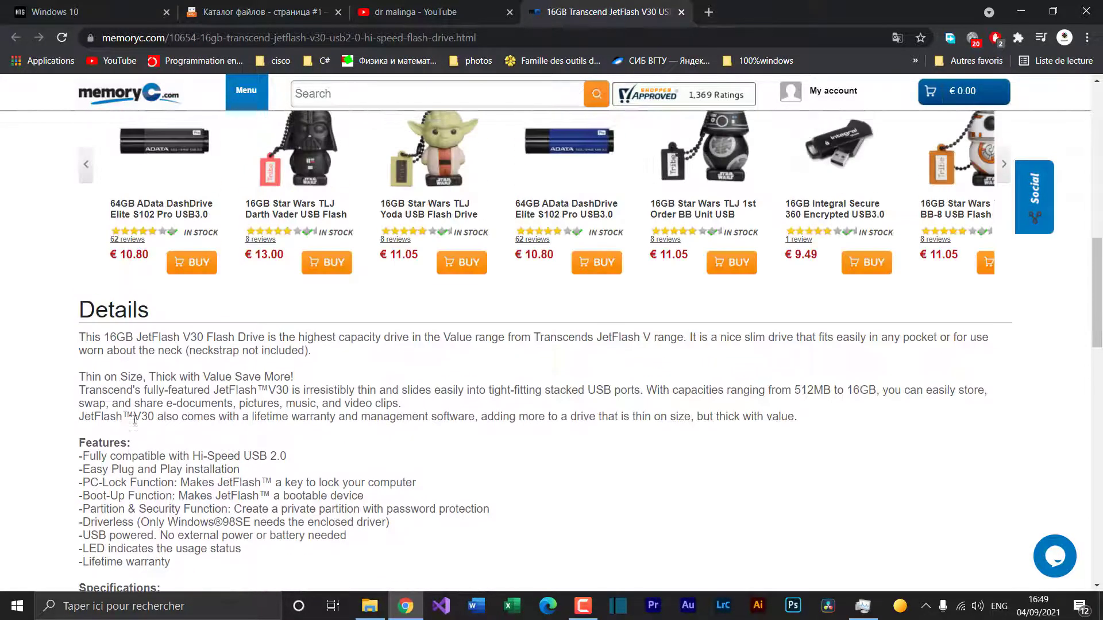
{"action": "scroll", "coordinate": [168, 421], "scroll_direction": "down", "scroll_amount": 2}
Open the ChipGenius v4.19.1225 page on FlashBoot.ru, choose French as its translation language and download the utility.
{"action": "left_click", "coordinate": [253, 13]}
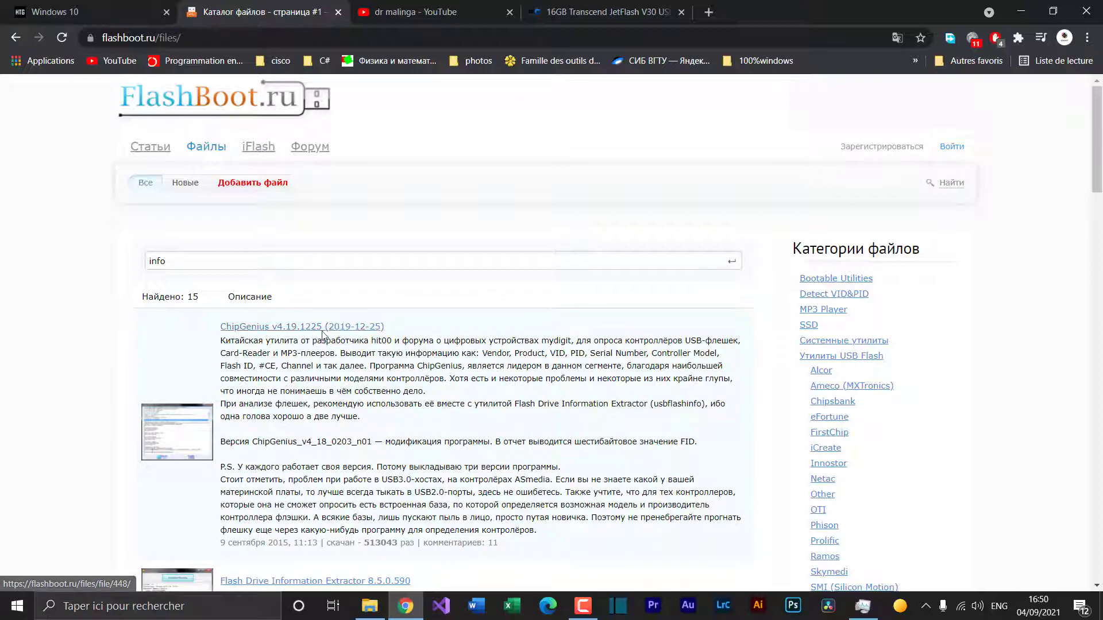
{"action": "left_click", "coordinate": [268, 327]}
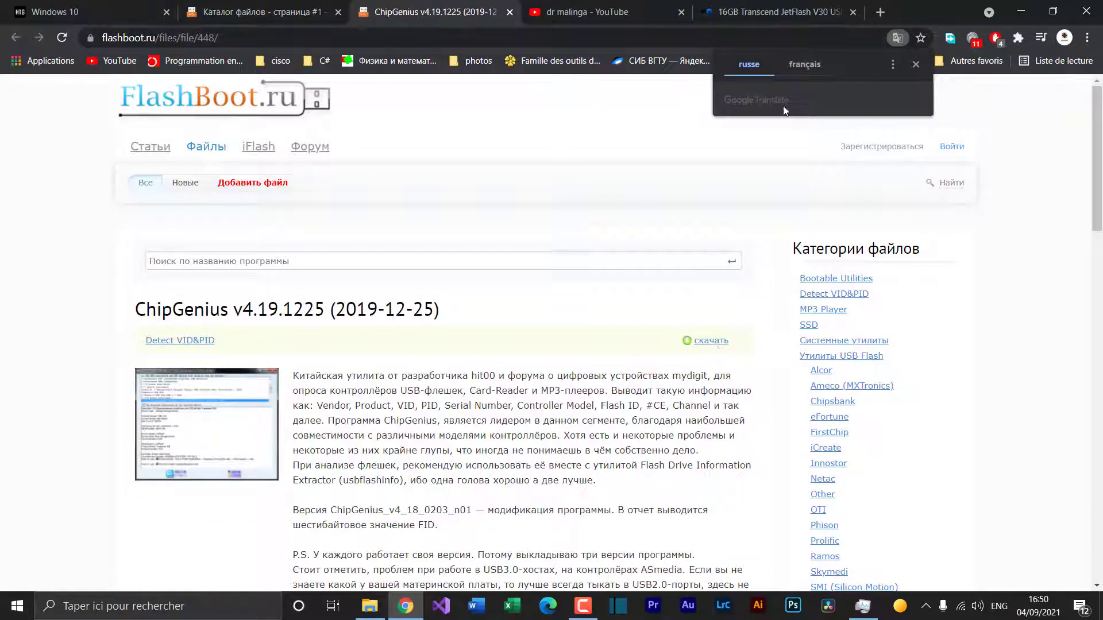
{"action": "left_click", "coordinate": [803, 64]}
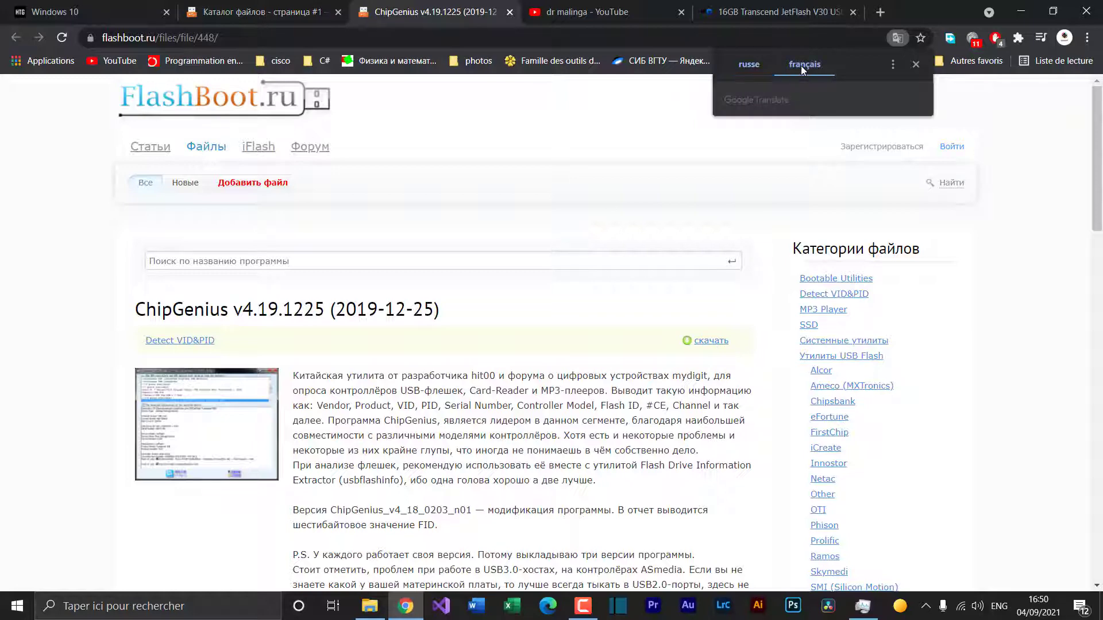
{"action": "left_click", "coordinate": [709, 343]}
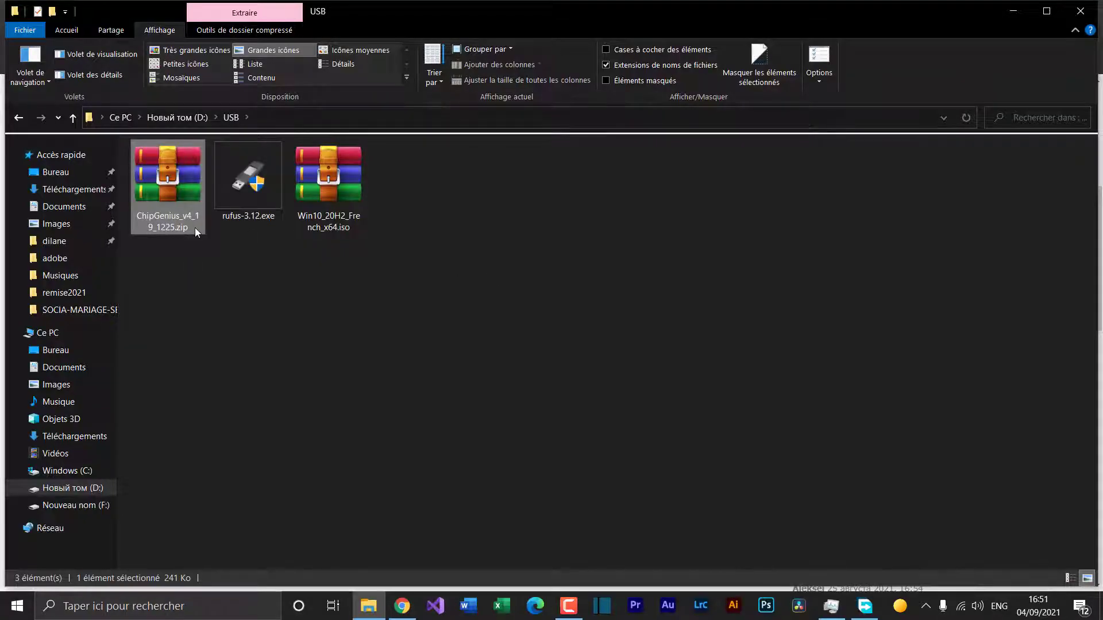
Extract ChipGenius_v4_19_1225.zip into its own folder in the USB directory and launch ChipGenius from it.
{"action": "right_click", "coordinate": [177, 192]}
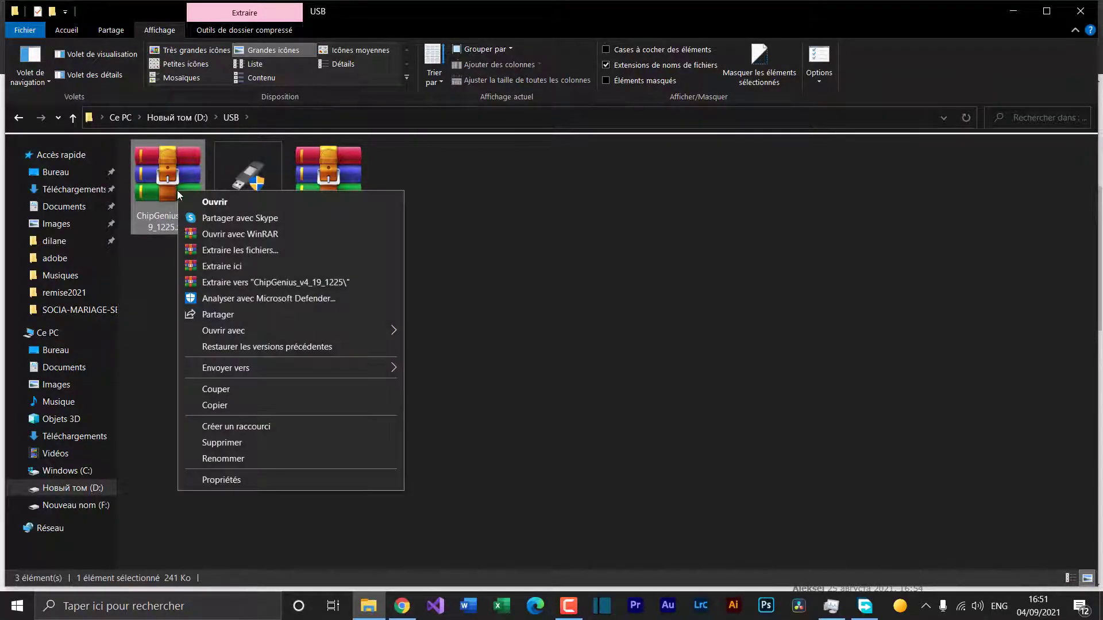
{"action": "left_click", "coordinate": [257, 283]}
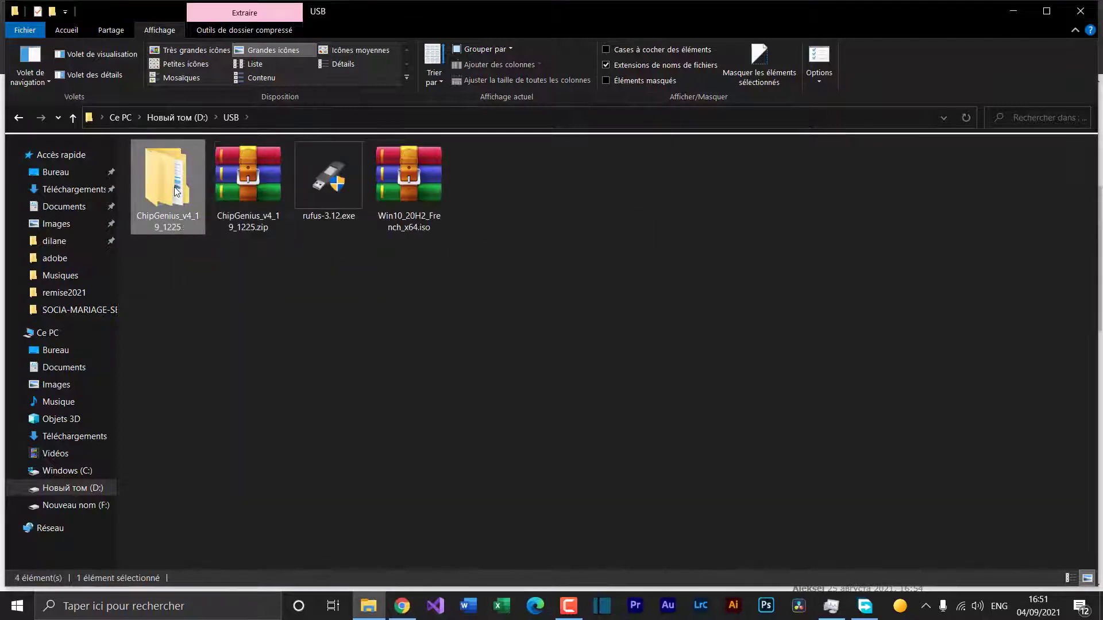
{"action": "double_click", "coordinate": [174, 187]}
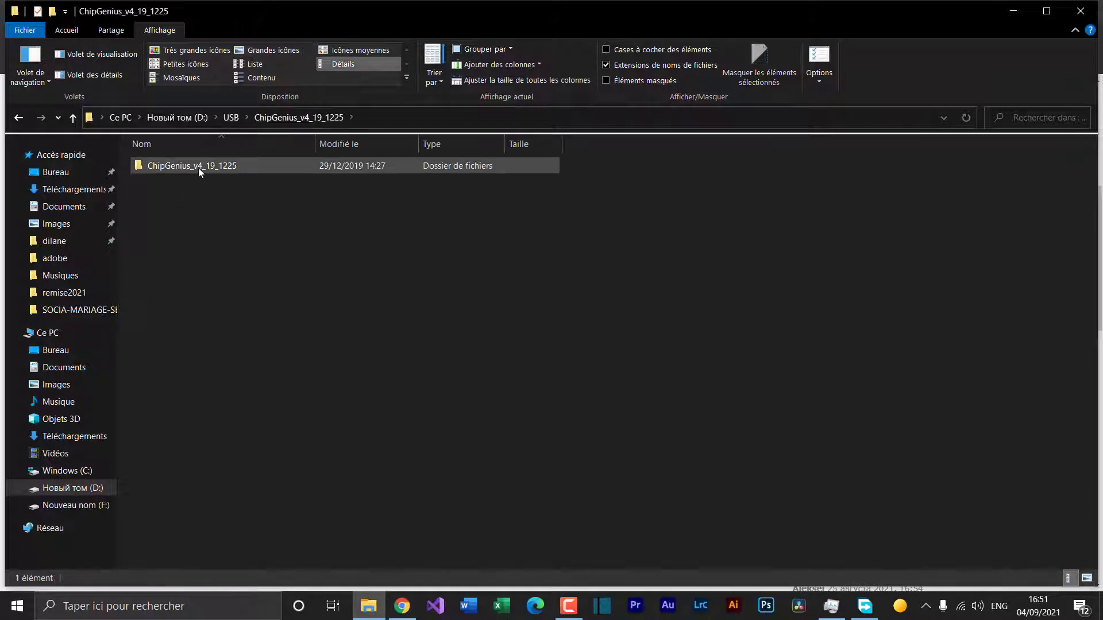
{"action": "double_click", "coordinate": [198, 166]}
{"action": "double_click", "coordinate": [212, 168]}
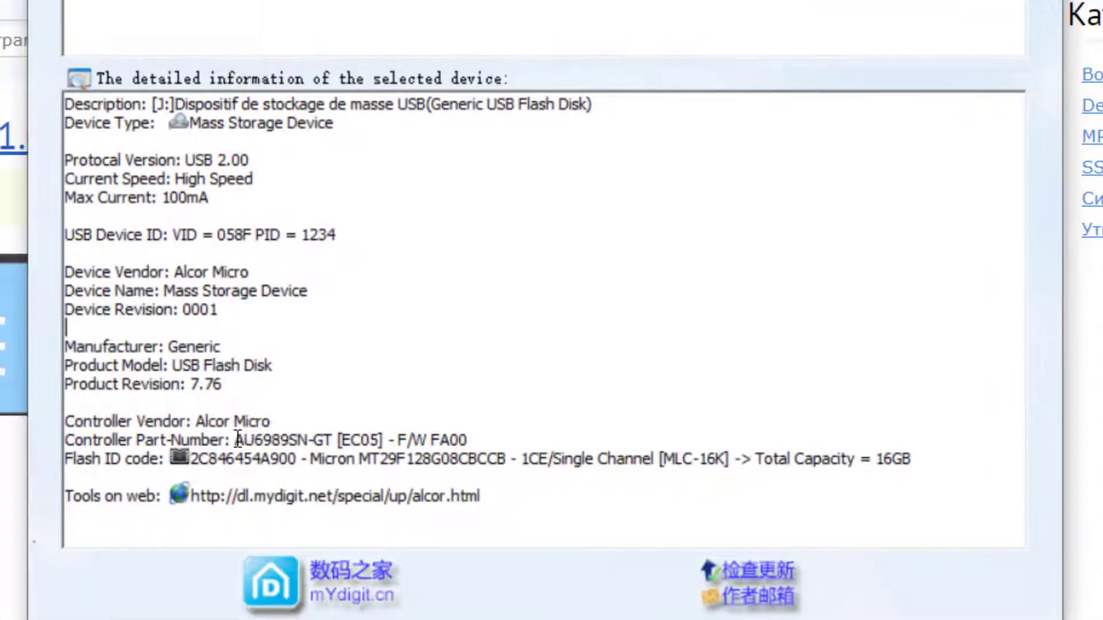
Copy the controller part number AU6989SN-GT from the ChipGenius device details and return to the FlashBoot page in Chrome.
{"action": "left_click_drag", "start_coordinate": [238, 439], "coordinate": [332, 440]}
{"action": "key", "text": "ctrl+c"}
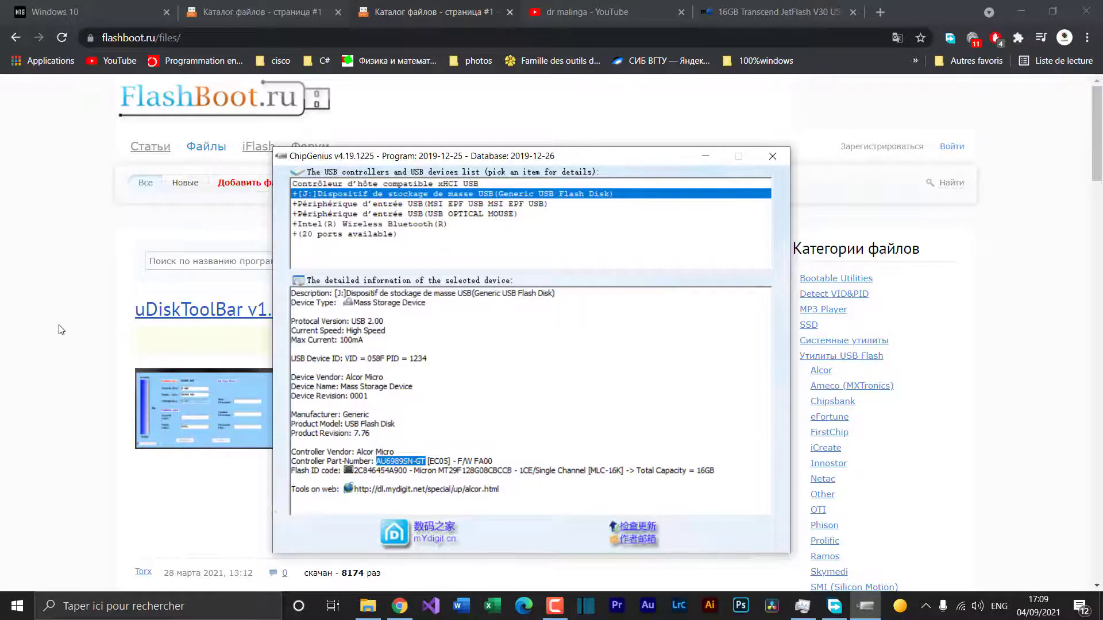
{"action": "left_click", "coordinate": [61, 330]}
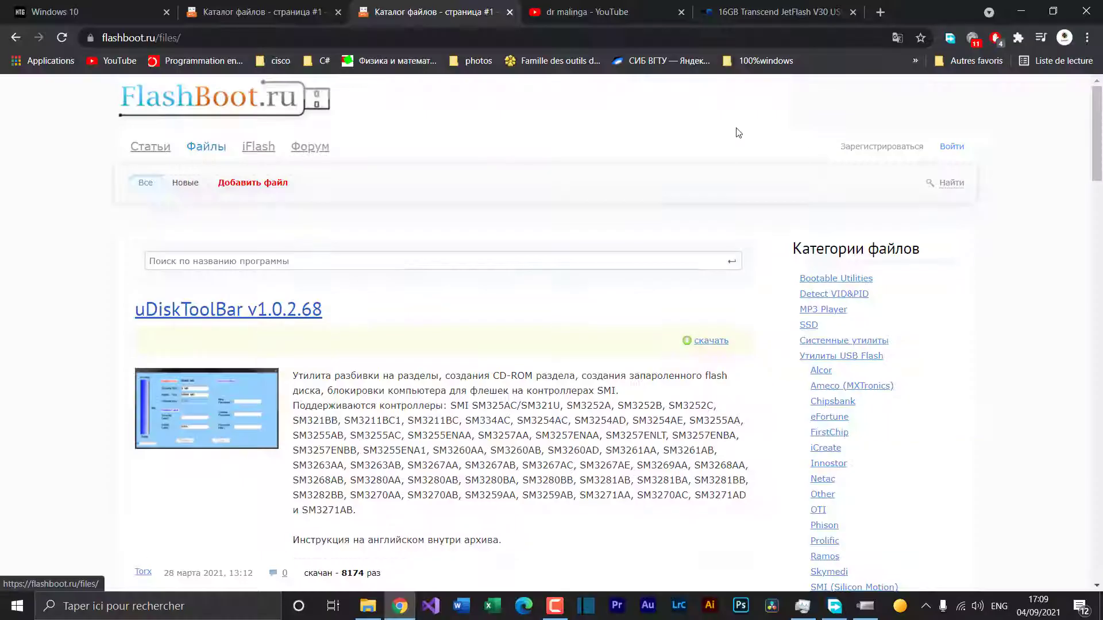
Translate the FlashBoot files page into French and search its programs for AU6989SN-GT.
{"action": "left_click", "coordinate": [897, 38]}
{"action": "left_click", "coordinate": [804, 64]}
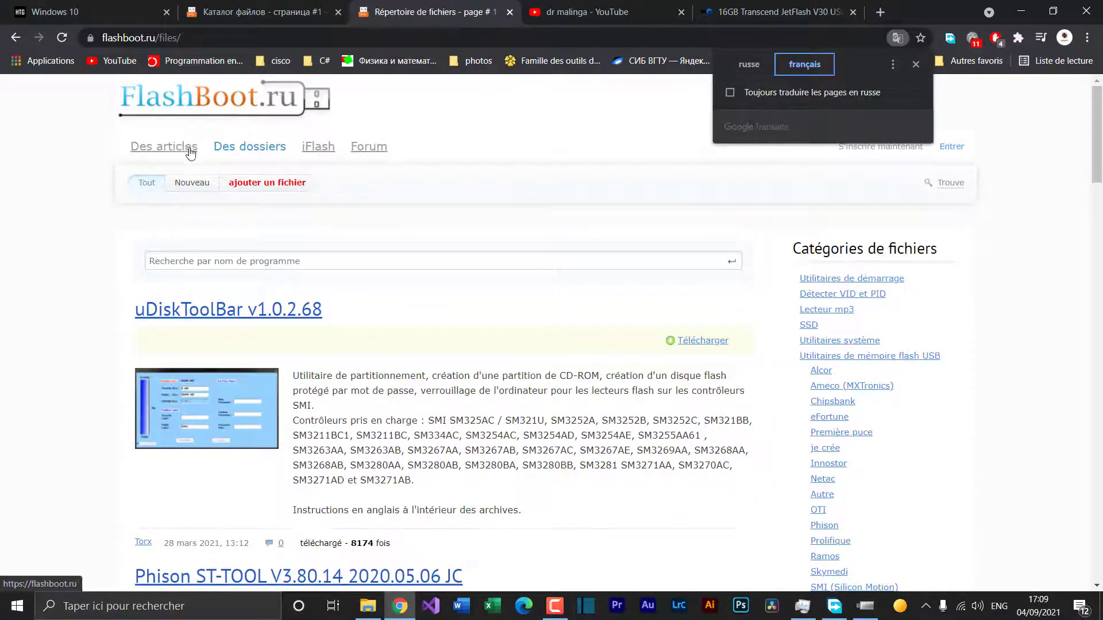
{"action": "left_click", "coordinate": [246, 148]}
{"action": "left_click", "coordinate": [221, 262]}
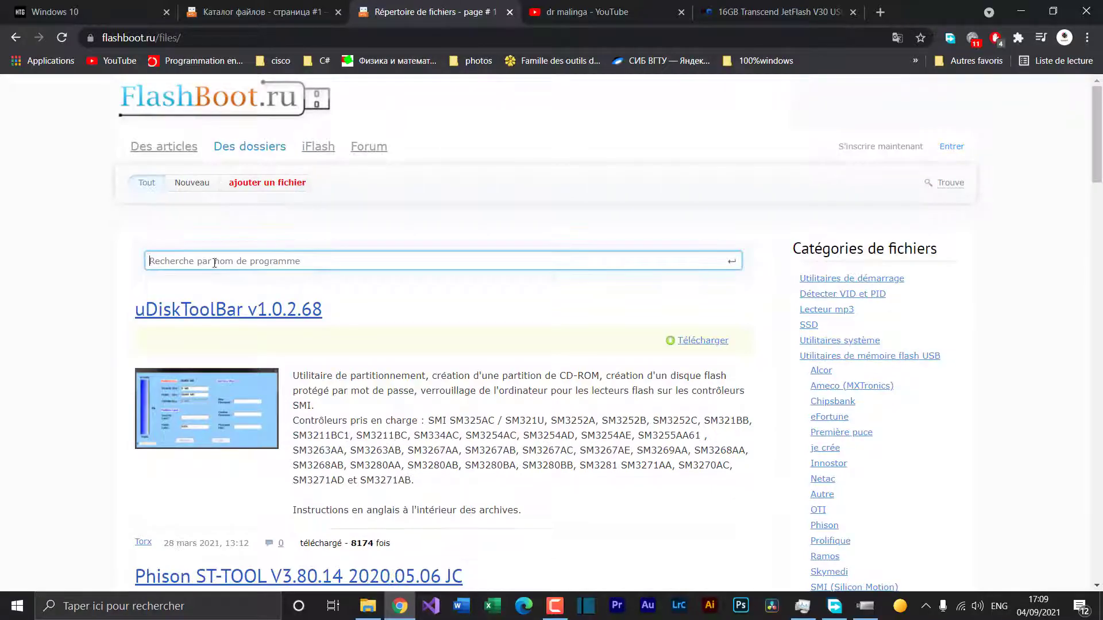
{"action": "key", "text": "ctrl+v"}
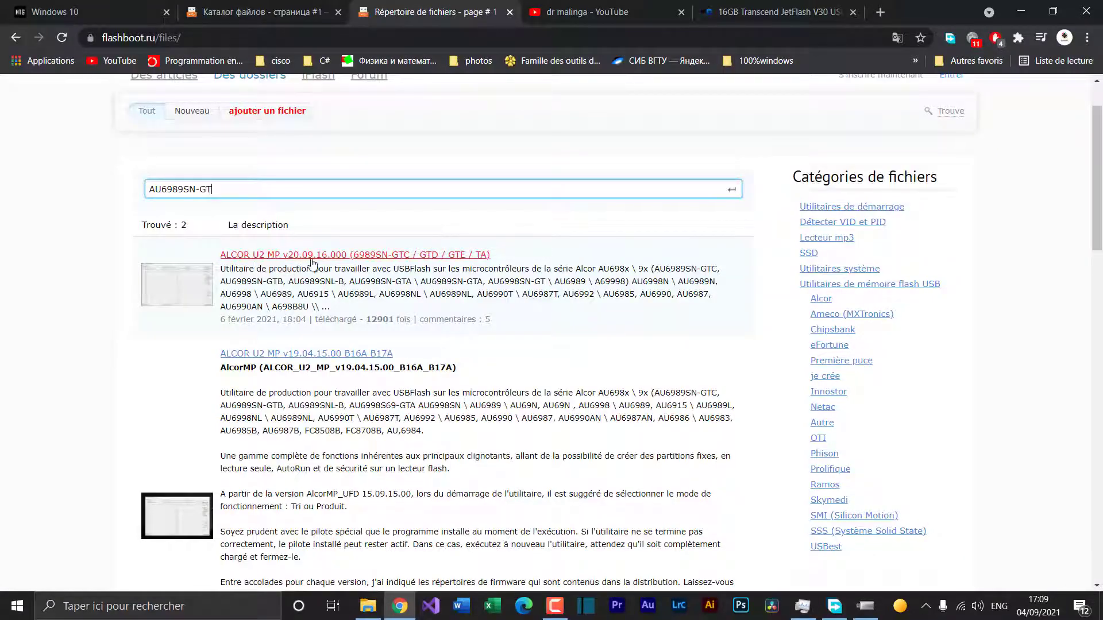
Open the ALCOR U2 MP v20.09.16.00 result (6989SN-GTC/GTD/GTE/TA) and download the utility.
{"action": "left_click", "coordinate": [332, 258]}
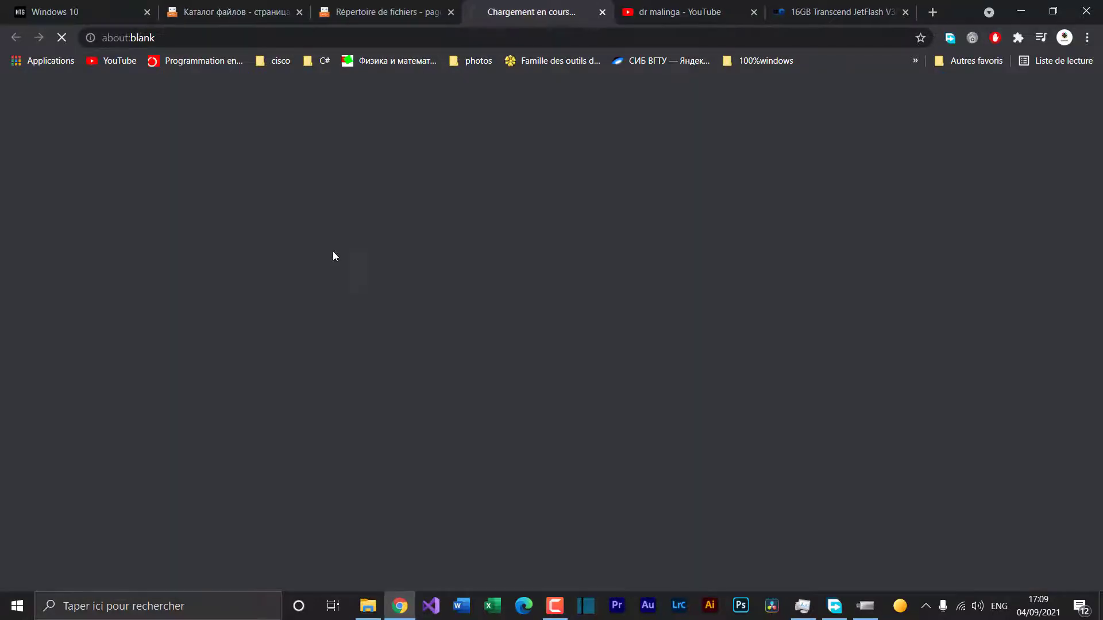
{"action": "scroll", "coordinate": [393, 287], "scroll_direction": "down", "scroll_amount": 4}
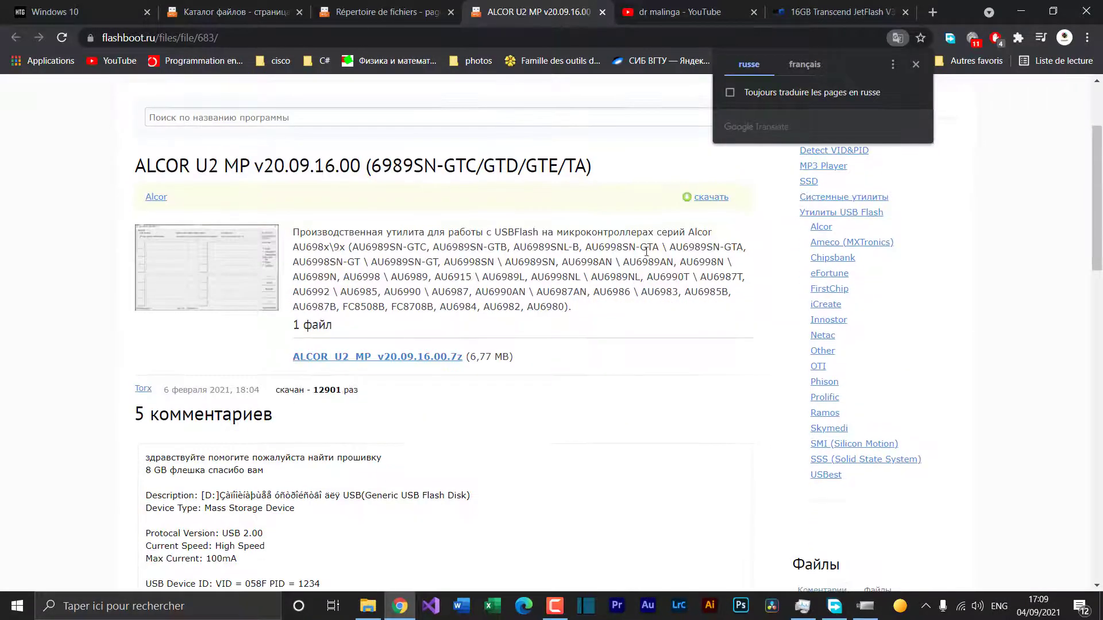
{"action": "scroll", "coordinate": [396, 365], "scroll_direction": "up", "scroll_amount": 2}
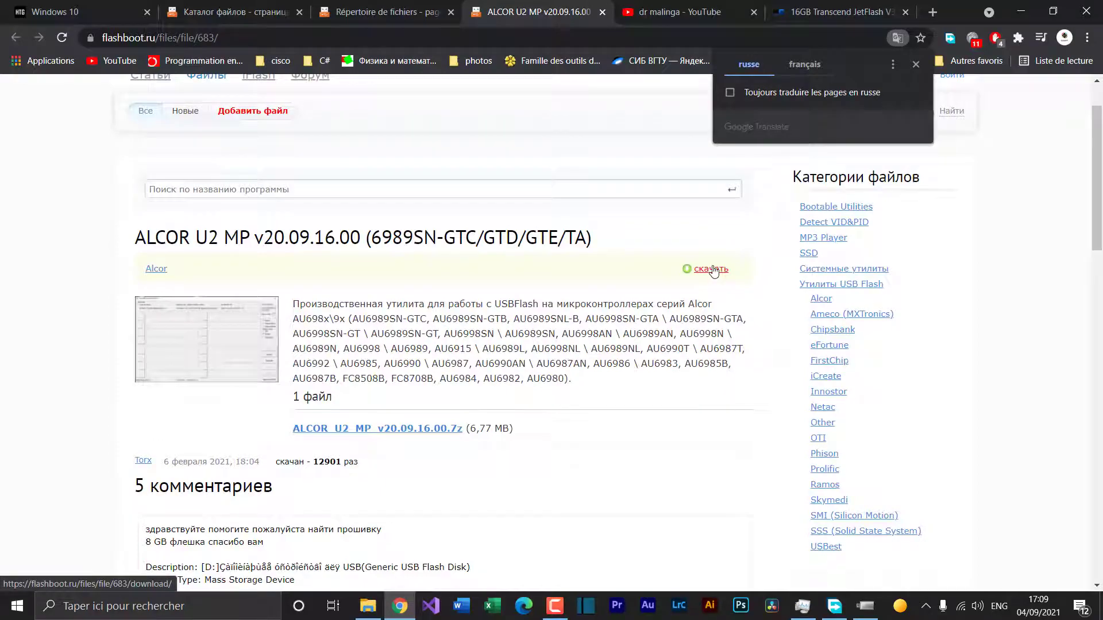
{"action": "left_click", "coordinate": [711, 269]}
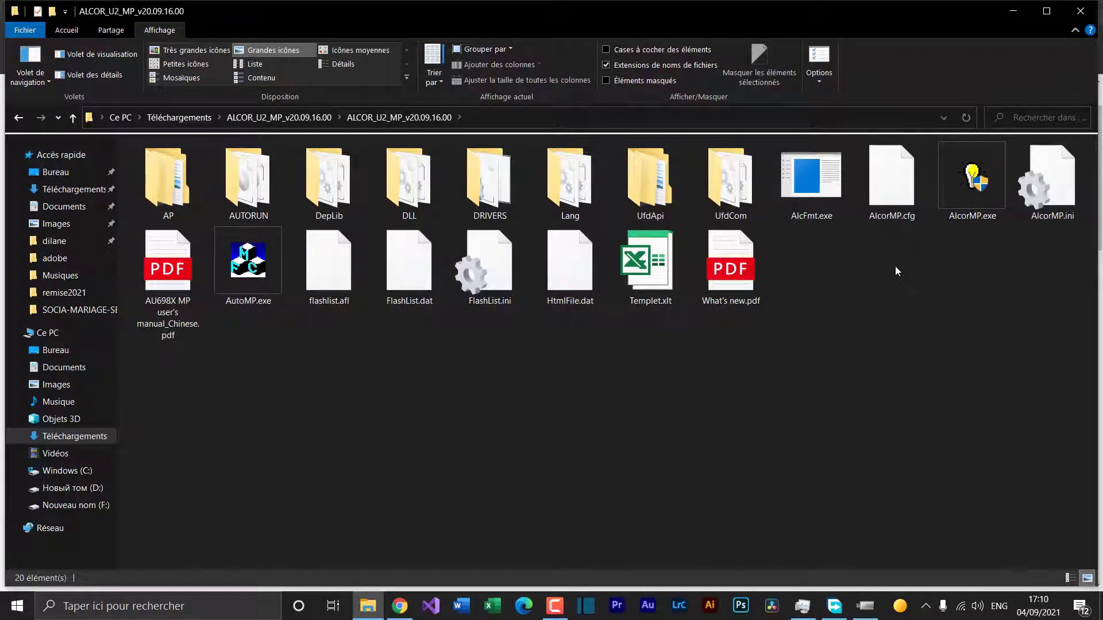
Launch AlcorMP.exe from the extracted ALCOR_U2_MP_v20.09.16.00 folder and continue to its main window.
{"action": "double_click", "coordinate": [1059, 3]}
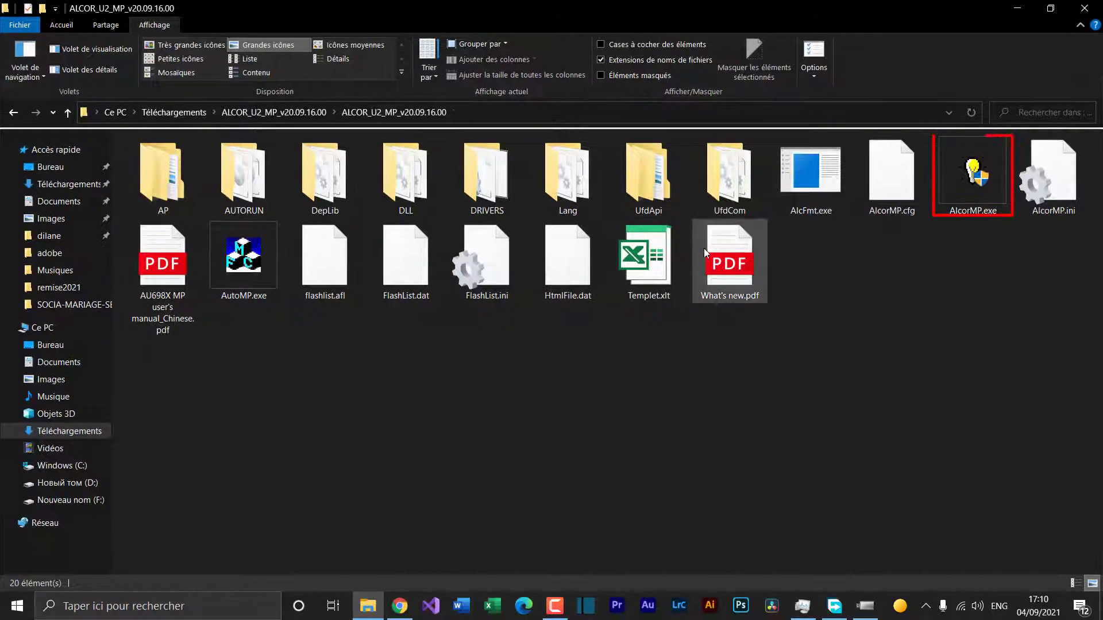
{"action": "left_click", "coordinate": [970, 197]}
{"action": "double_click", "coordinate": [970, 194]}
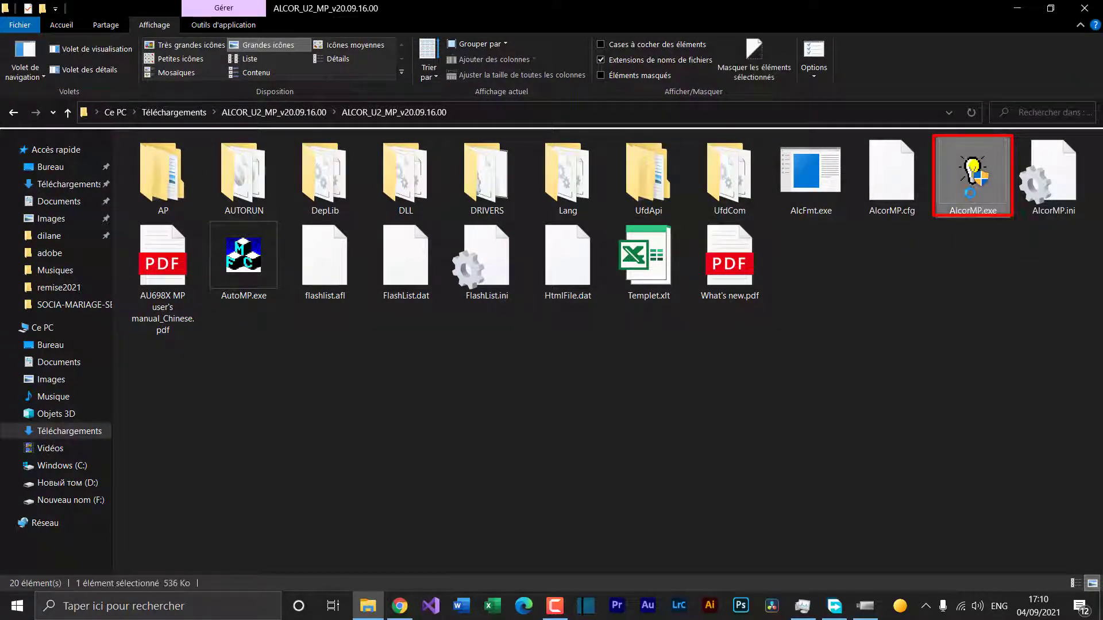
{"action": "left_click", "coordinate": [547, 350]}
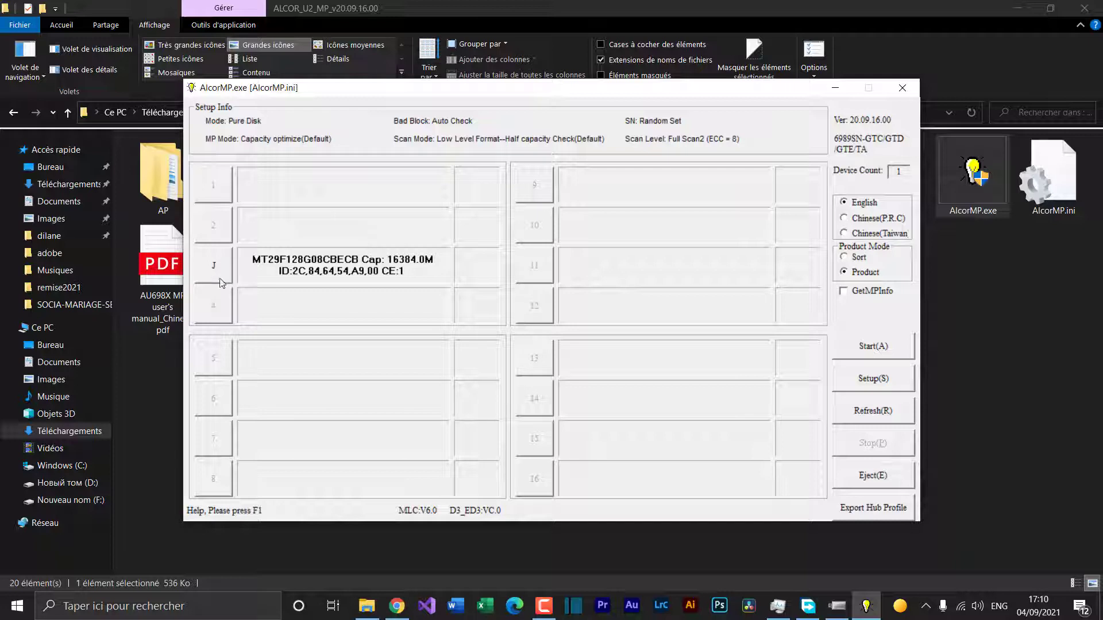
Compare the device detected in AlcorMP with the ChipGenius details, and check the drives listed under Ce PC.
{"action": "left_click", "coordinate": [837, 610]}
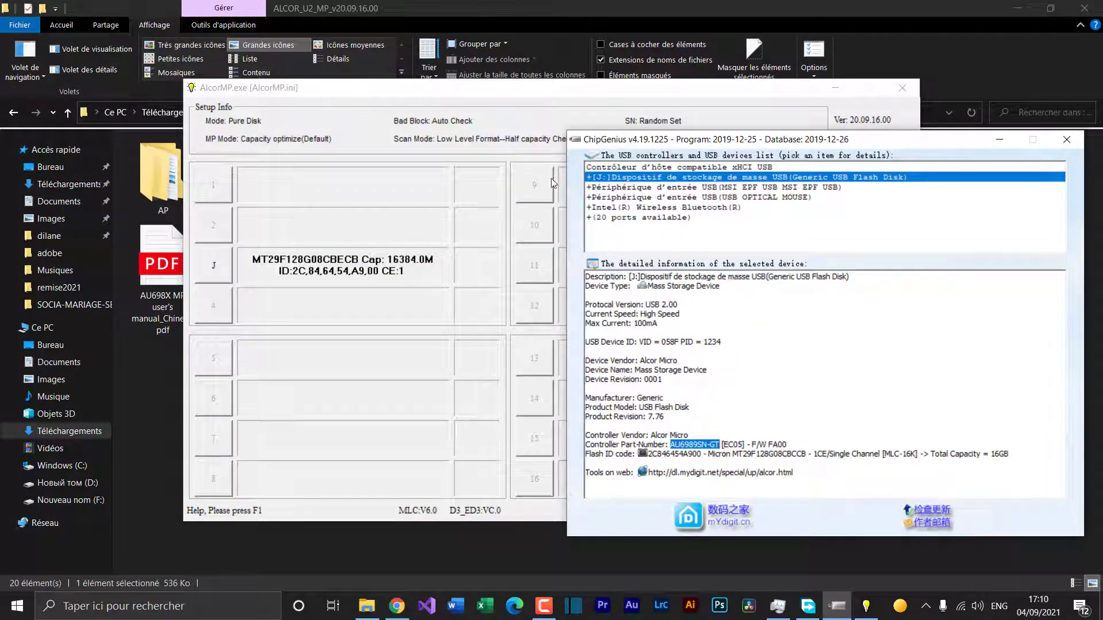
{"action": "left_click", "coordinate": [471, 130]}
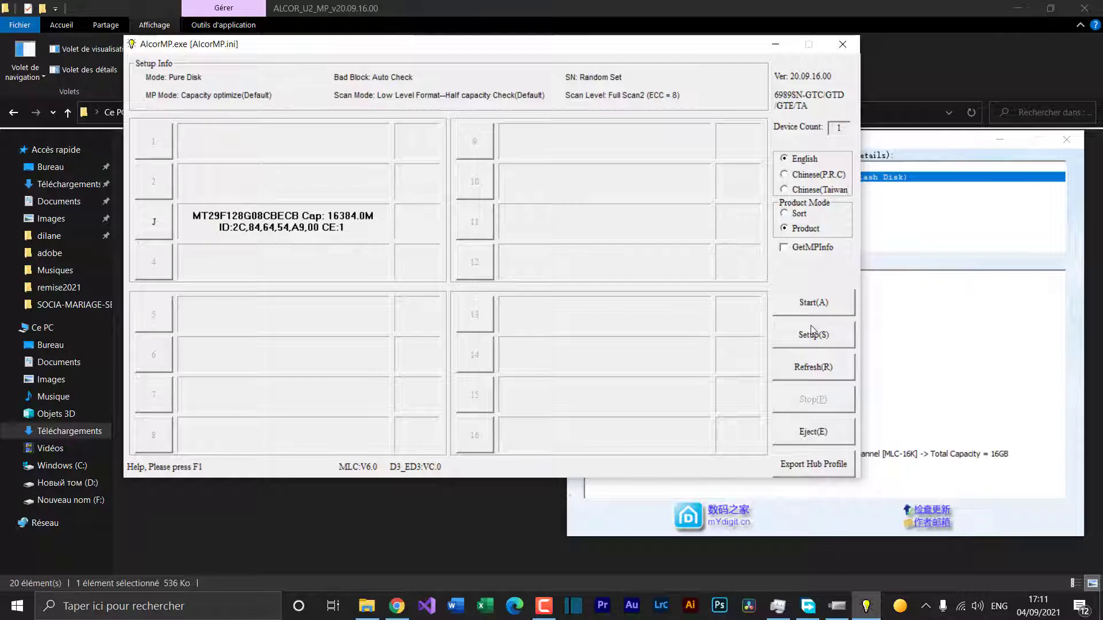
{"action": "left_click", "coordinate": [329, 528]}
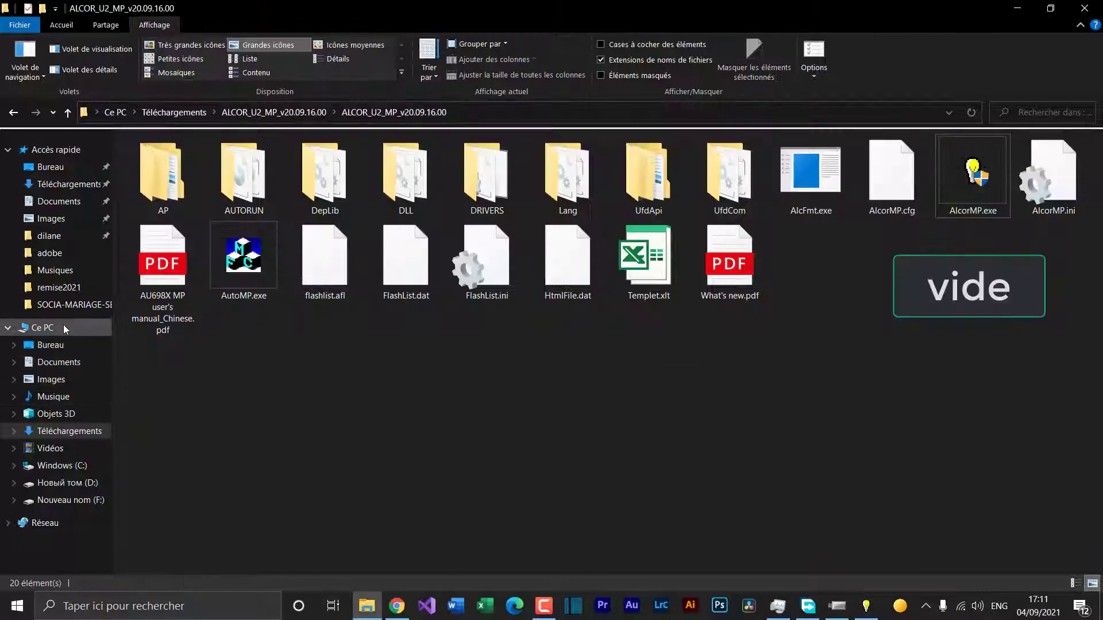
{"action": "left_click", "coordinate": [64, 327]}
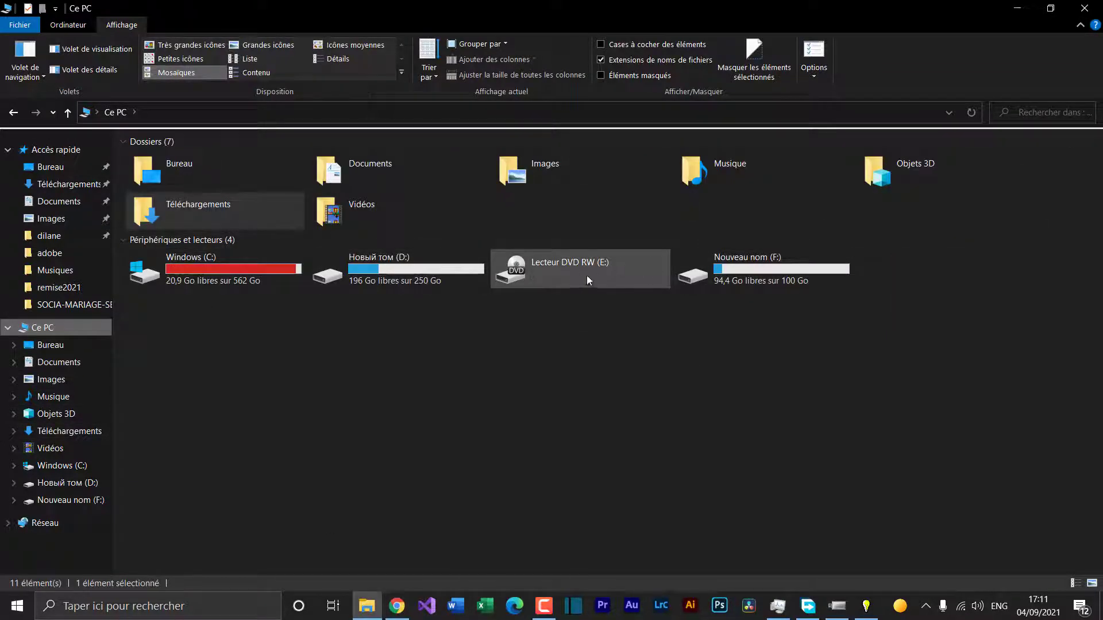
{"action": "left_click", "coordinate": [873, 613]}
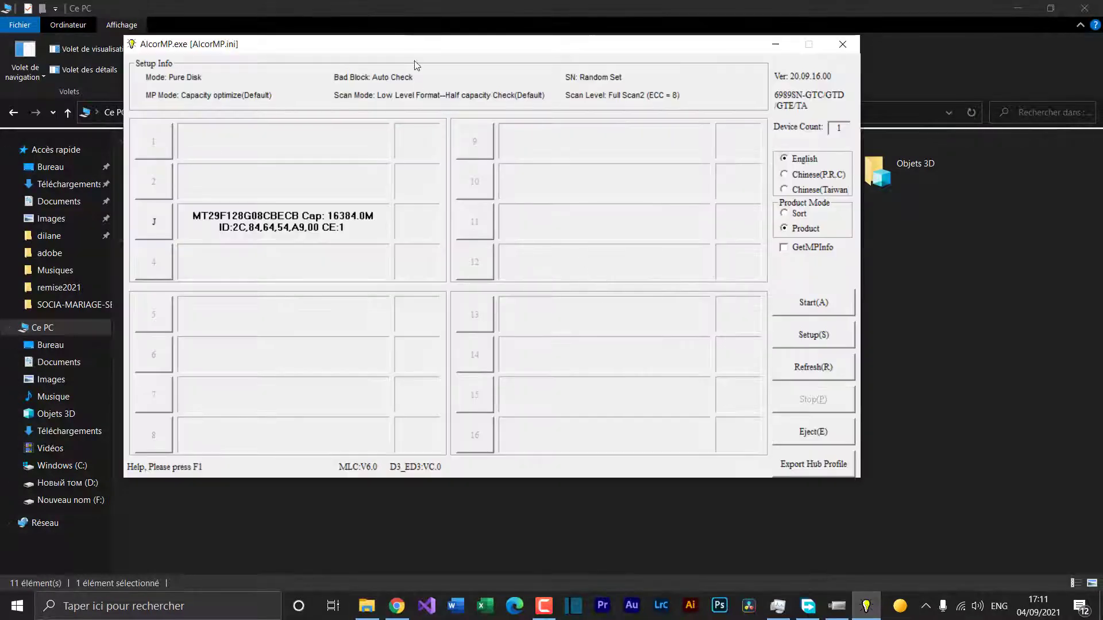
{"action": "left_click_drag", "start_coordinate": [435, 53], "coordinate": [497, 130]}
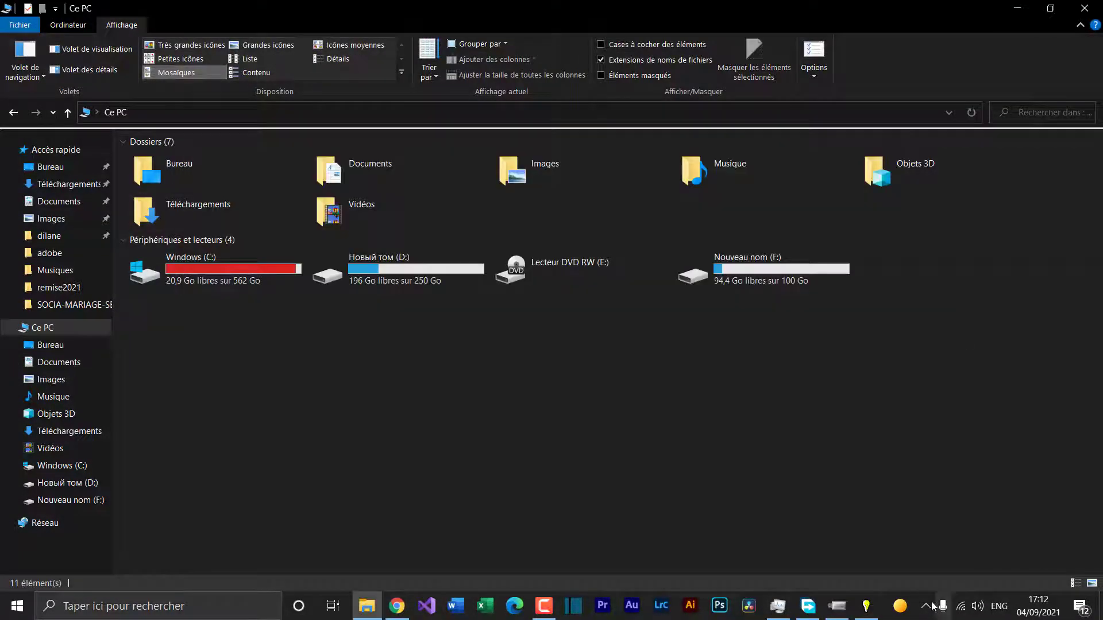
Switch back to AlcorMP and start production on the detected MT29F128G08CBECB flash drive in Product mode.
{"action": "left_click", "coordinate": [867, 606]}
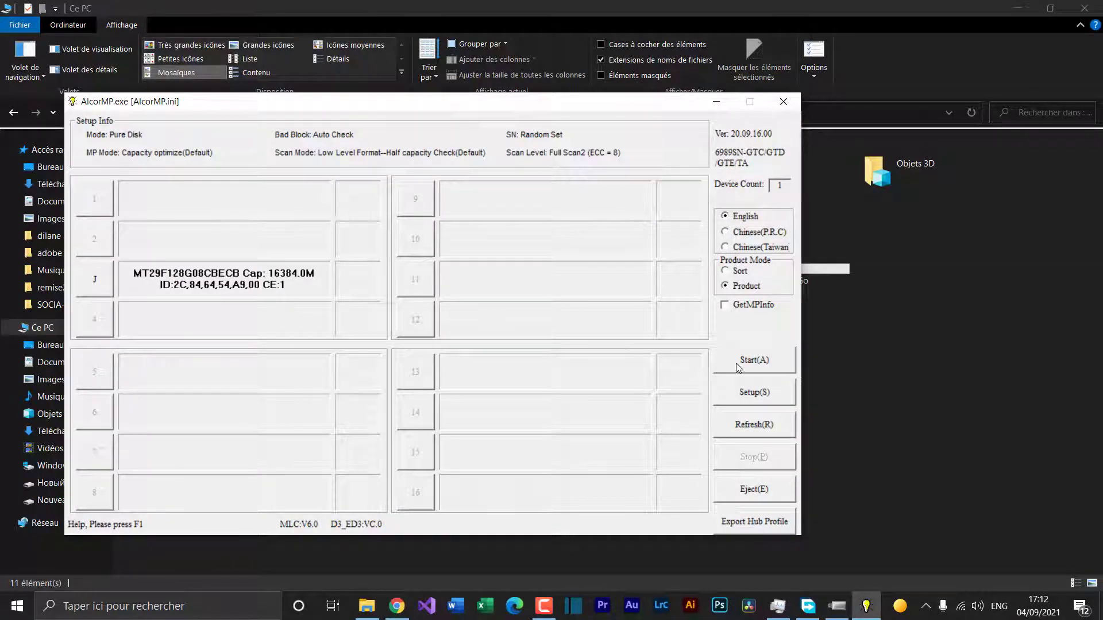
{"action": "left_click", "coordinate": [772, 362]}
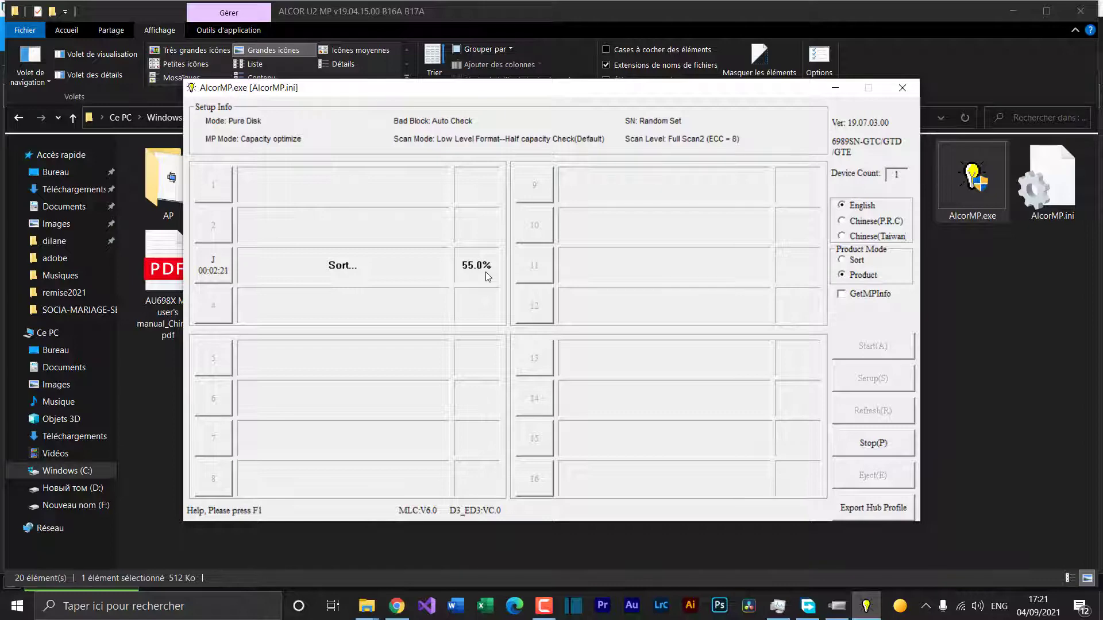
Examine the drive's production result in AlcorMP, and check the free and total space of USB drive G: under Ce PC.
{"action": "left_click", "coordinate": [845, 609]}
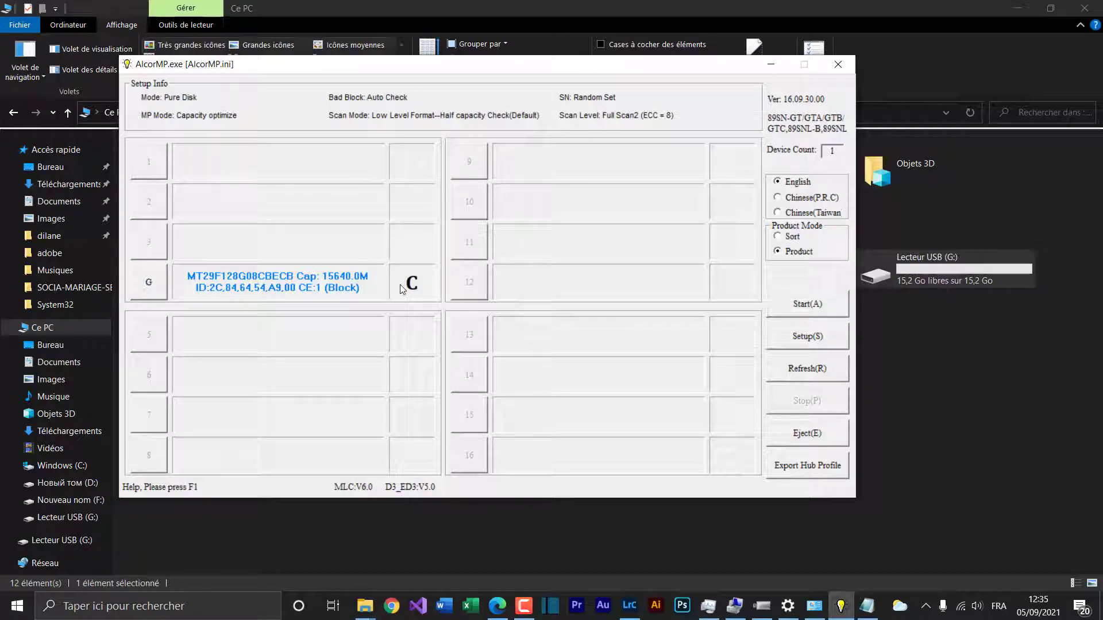
{"action": "left_click", "coordinate": [62, 329]}
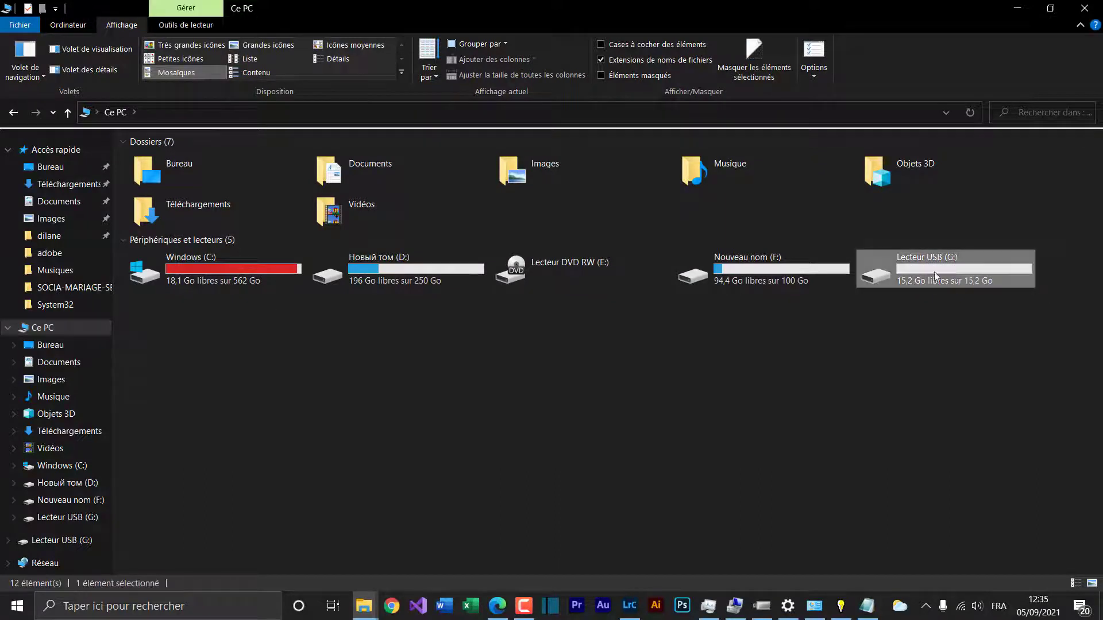
{"action": "mouse_move", "coordinate": [953, 266]}
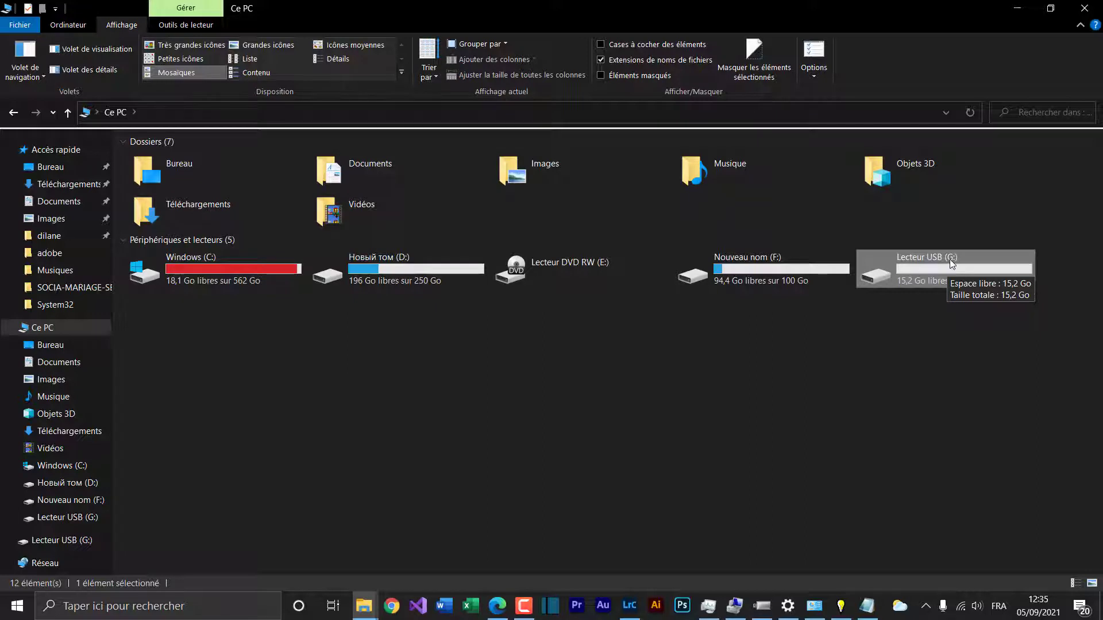
{"action": "mouse_move", "coordinate": [915, 289]}
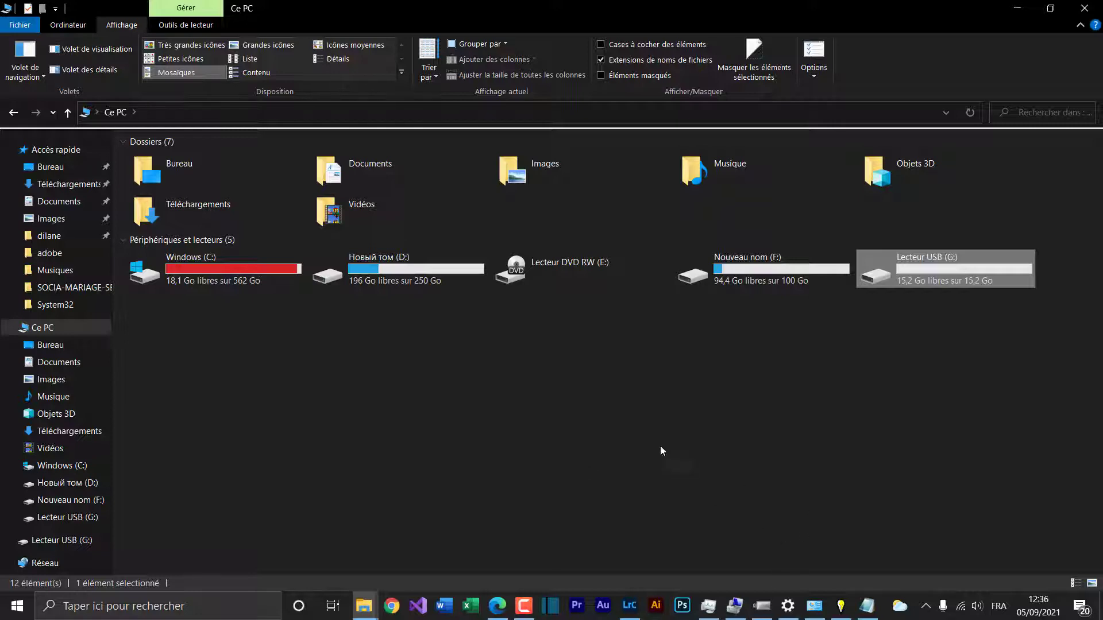
Compare the ChipGenius controller and flash details of the repaired USB drive with the AlcorMP version and its supported controllers.
{"action": "left_click", "coordinate": [762, 606]}
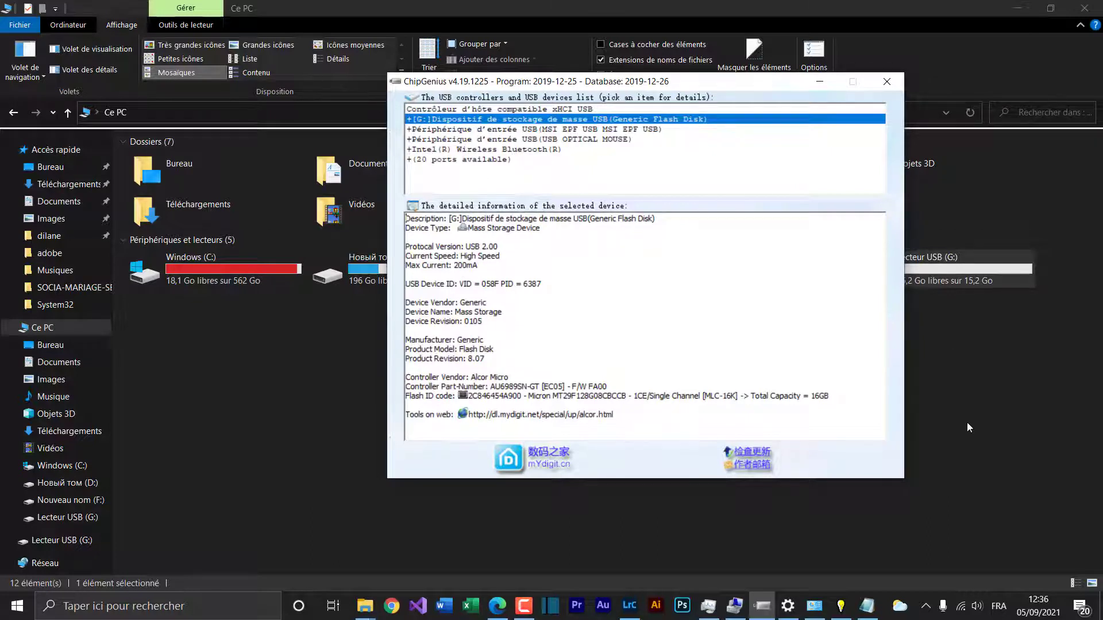
{"action": "left_click", "coordinate": [994, 414]}
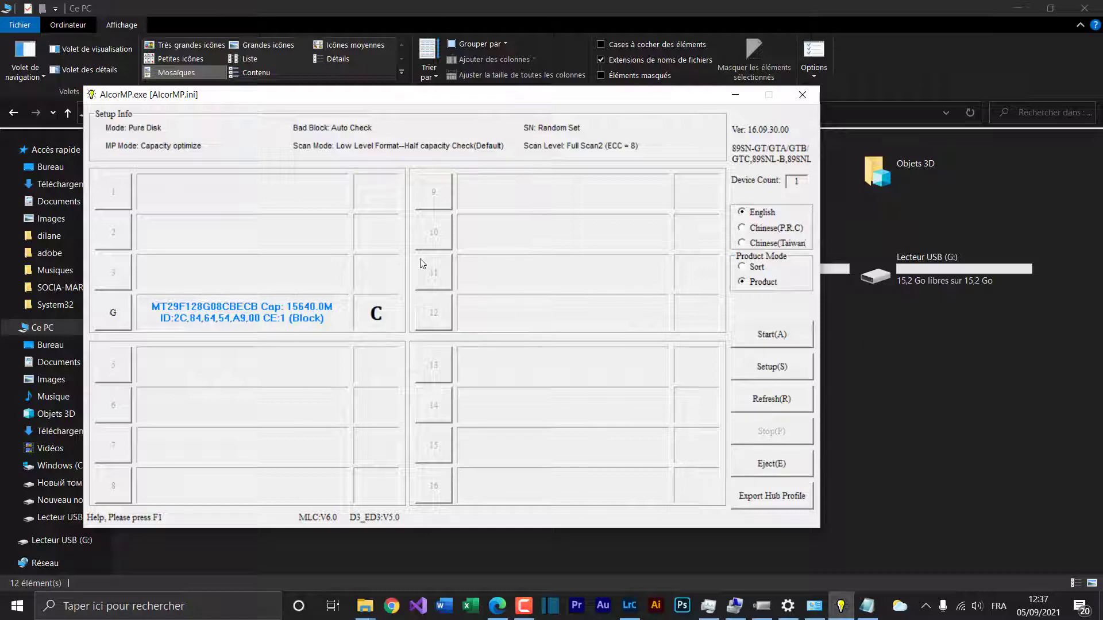
{"action": "left_click", "coordinate": [762, 606]}
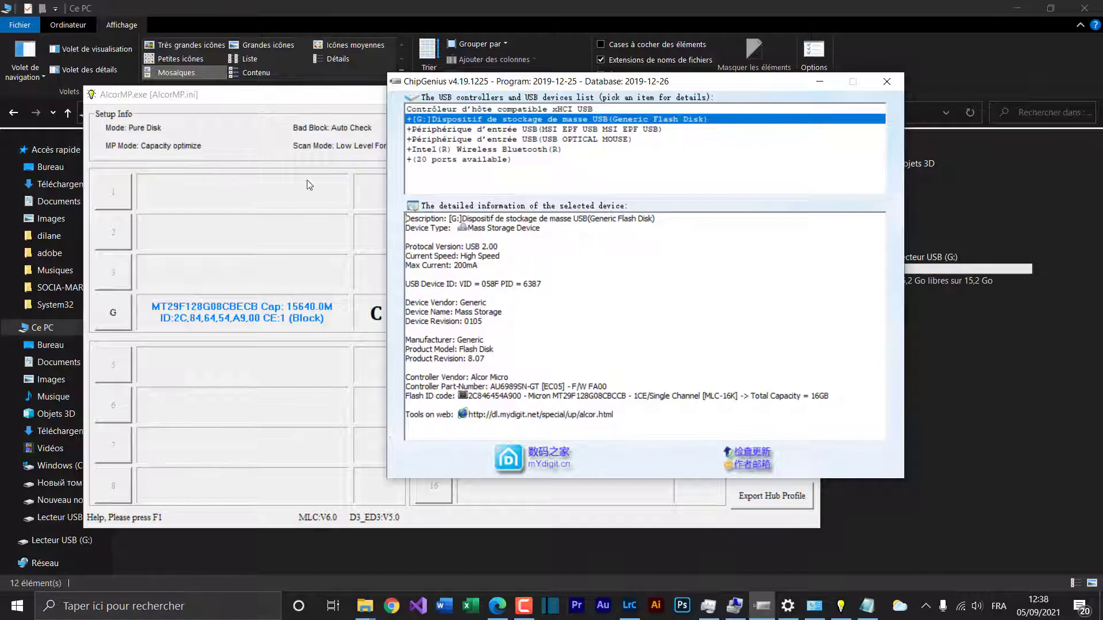
{"action": "left_click", "coordinate": [277, 131]}
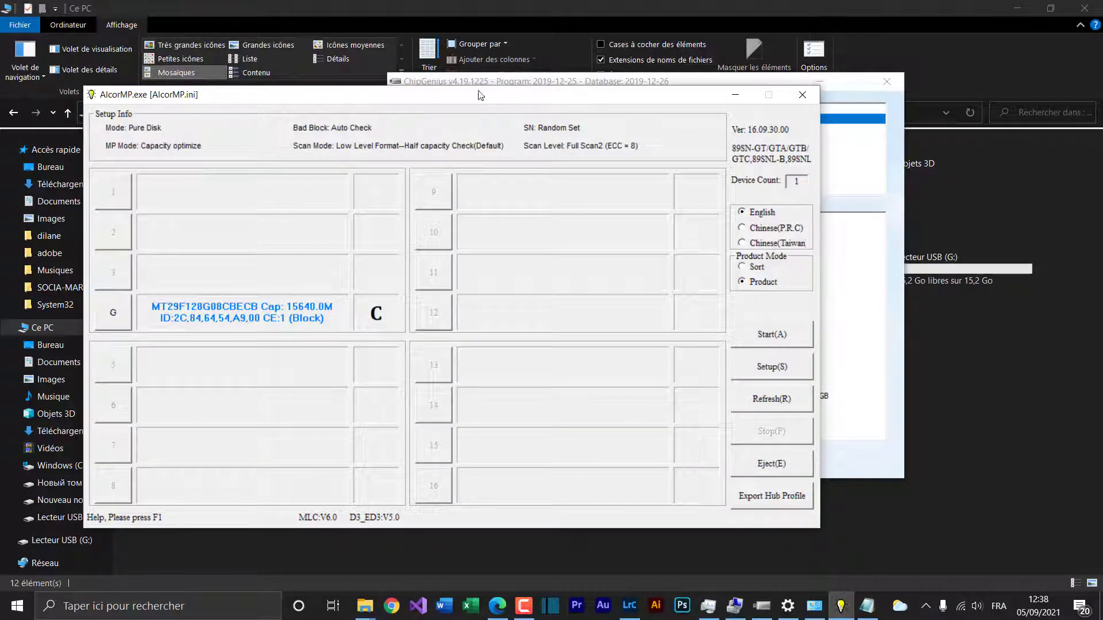